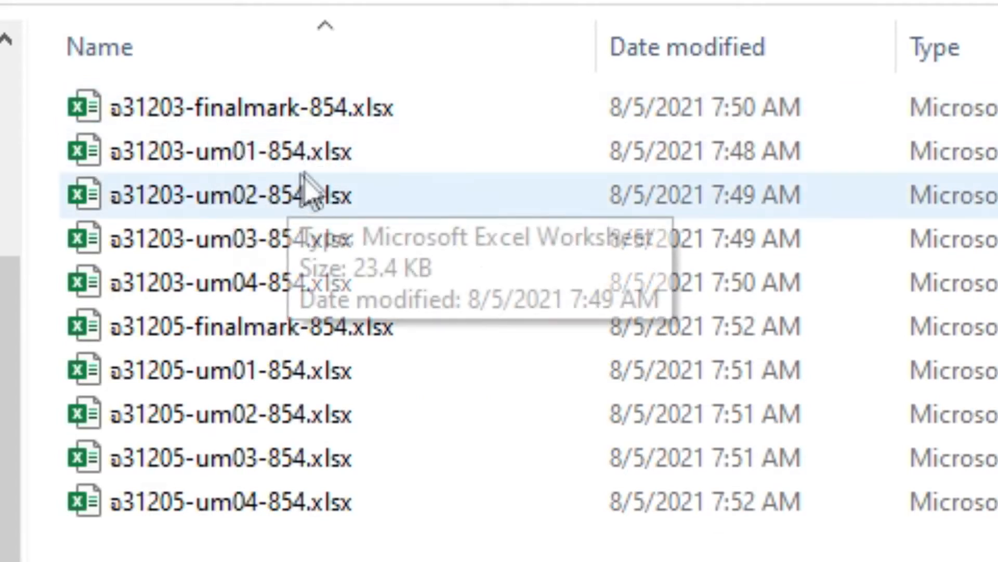
Step: Open the อ31203-um01-854.xlsx workbook from the list of score files
{"action": "left_click", "coordinate": [312, 167]}
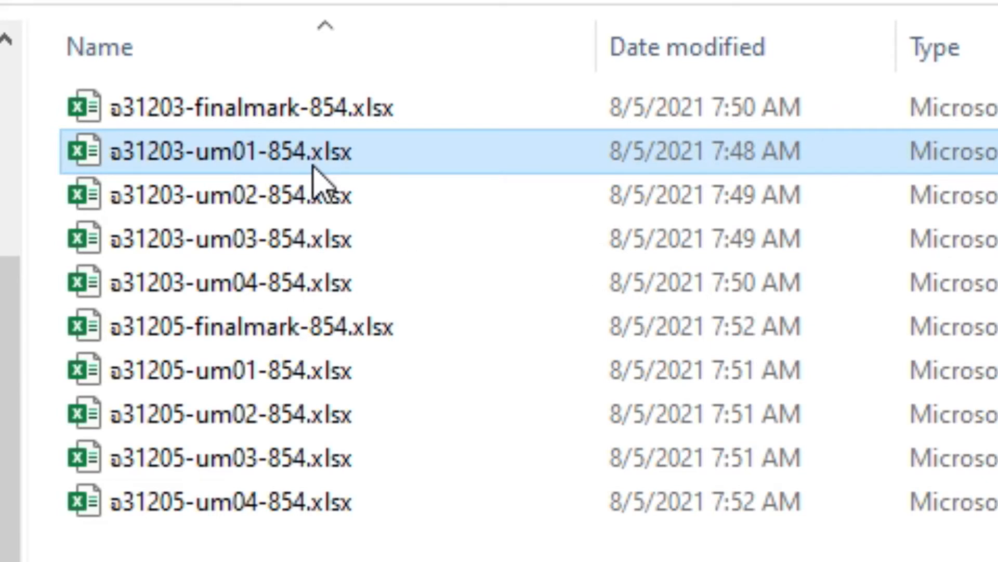
{"action": "double_click", "coordinate": [313, 167]}
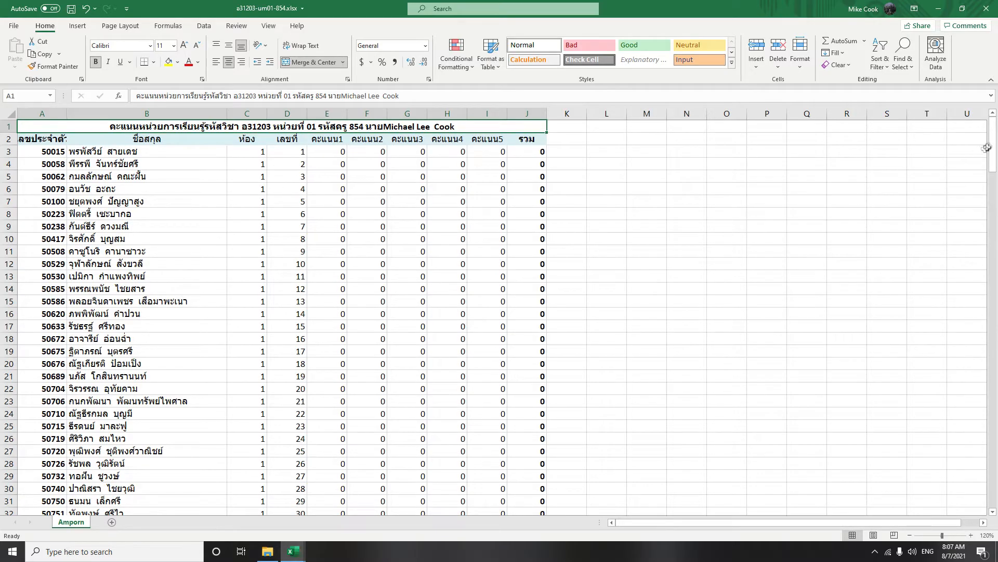
{"action": "left_click_drag", "start_coordinate": [993, 145], "coordinate": [963, 71]}
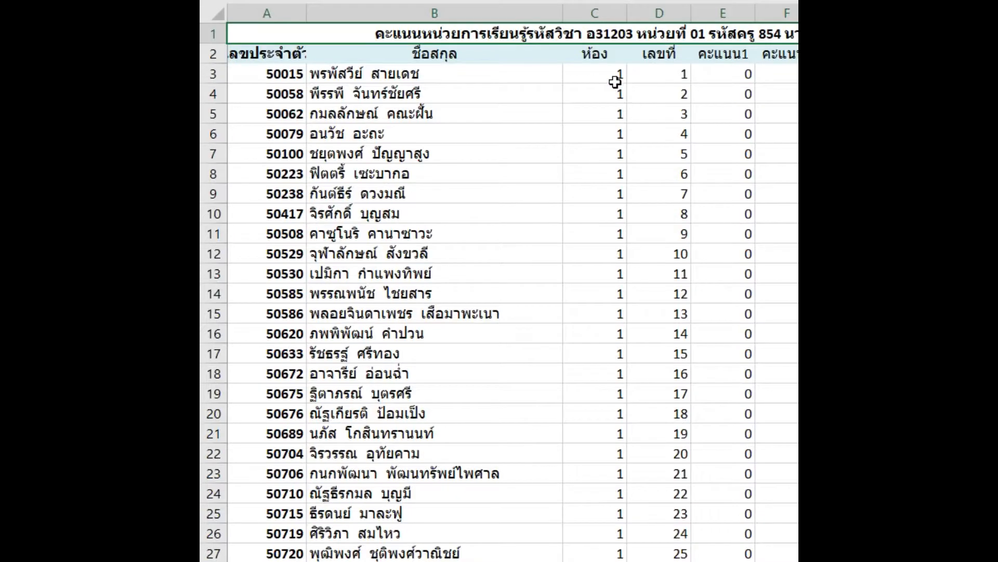
Step: Examine how the room (ห้อง) and student number (เลขที่) columns order the first students in the score sheet
{"action": "left_click_drag", "start_coordinate": [615, 82], "coordinate": [612, 335]}
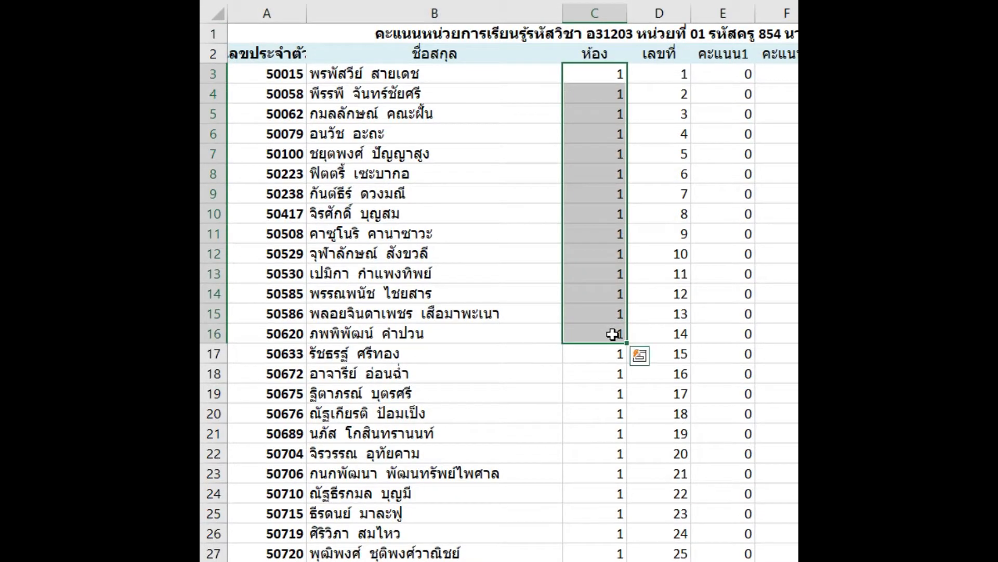
{"action": "left_click", "coordinate": [618, 74]}
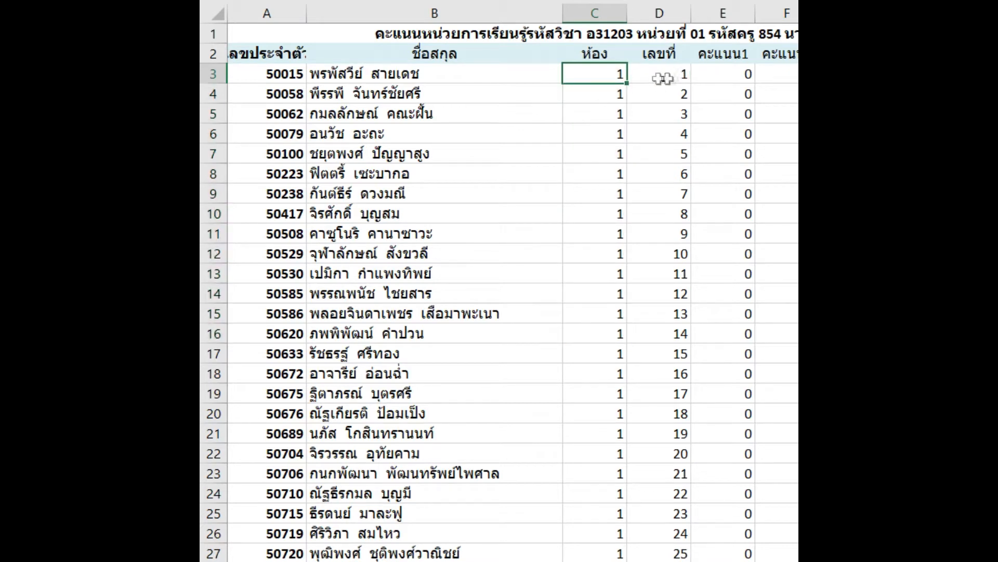
{"action": "left_click", "coordinate": [687, 78]}
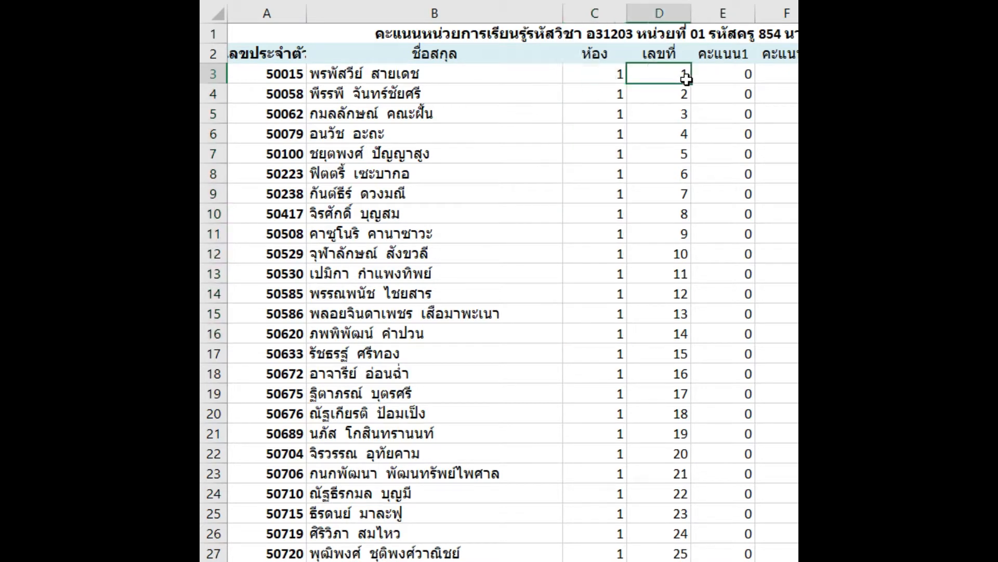
{"action": "left_click", "coordinate": [615, 100]}
{"action": "left_click", "coordinate": [684, 103]}
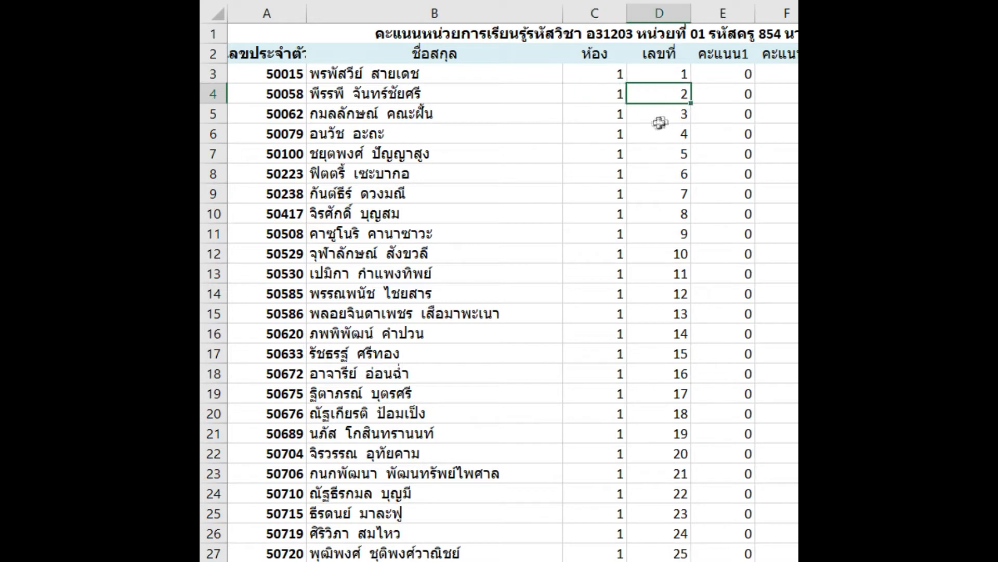
{"action": "left_click", "coordinate": [613, 119]}
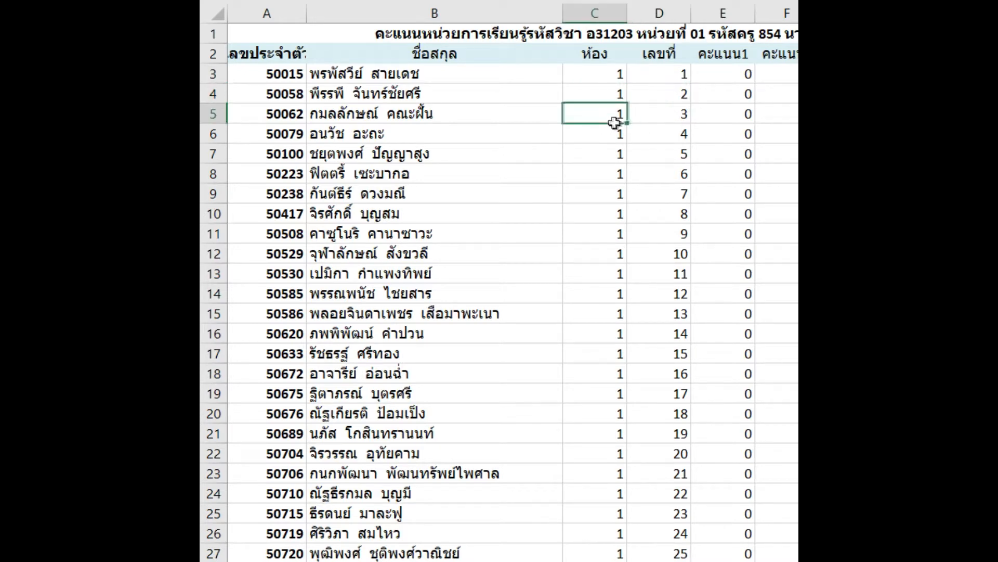
{"action": "left_click", "coordinate": [684, 121]}
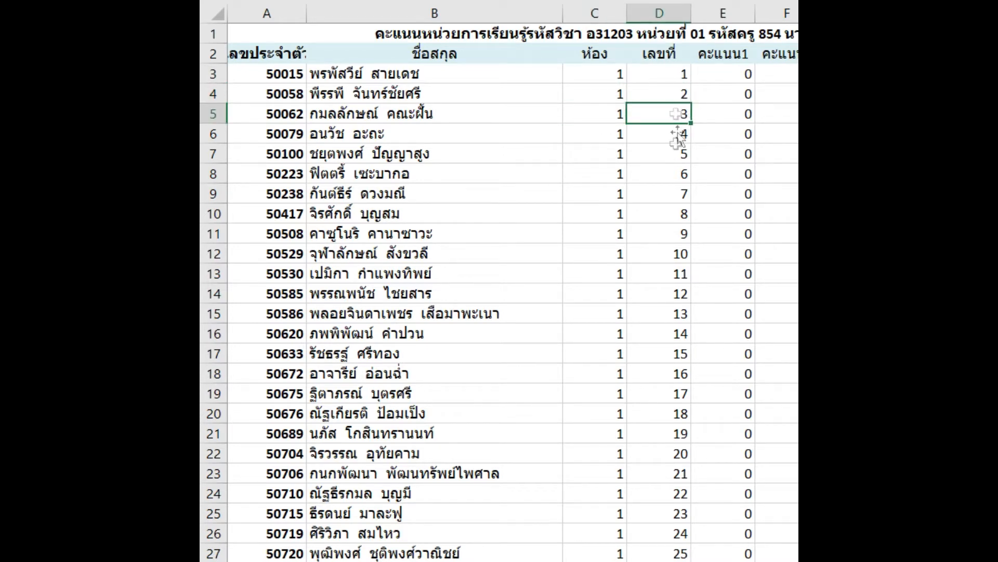
{"action": "left_click_drag", "start_coordinate": [623, 79], "coordinate": [668, 135]}
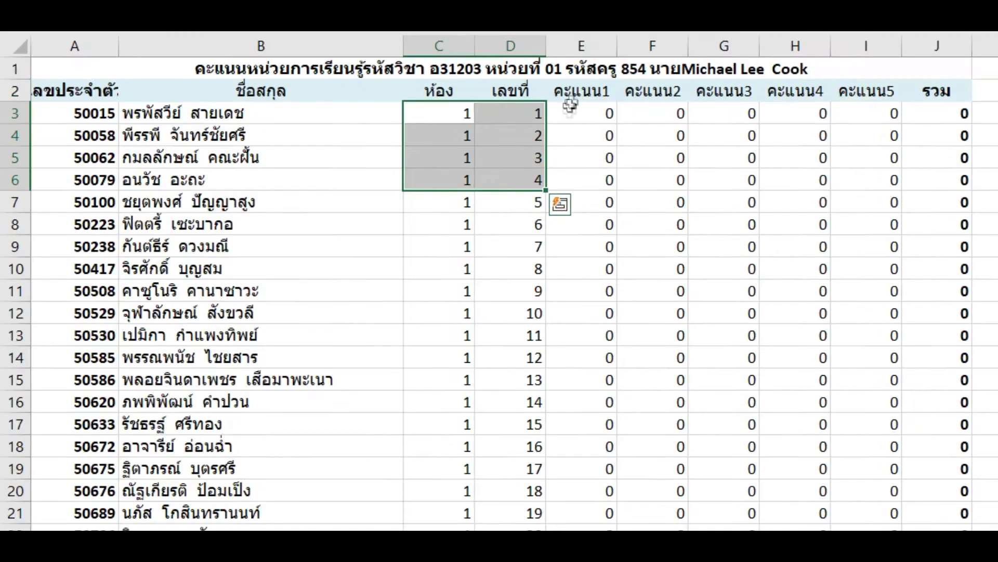
Step: Examine the five score columns (คะแนน1 to คะแนน5) and the total column (รวม)
{"action": "left_click_drag", "start_coordinate": [714, 70], "coordinate": [975, 143]}
{"action": "left_click_drag", "start_coordinate": [862, 189], "coordinate": [845, 274]}
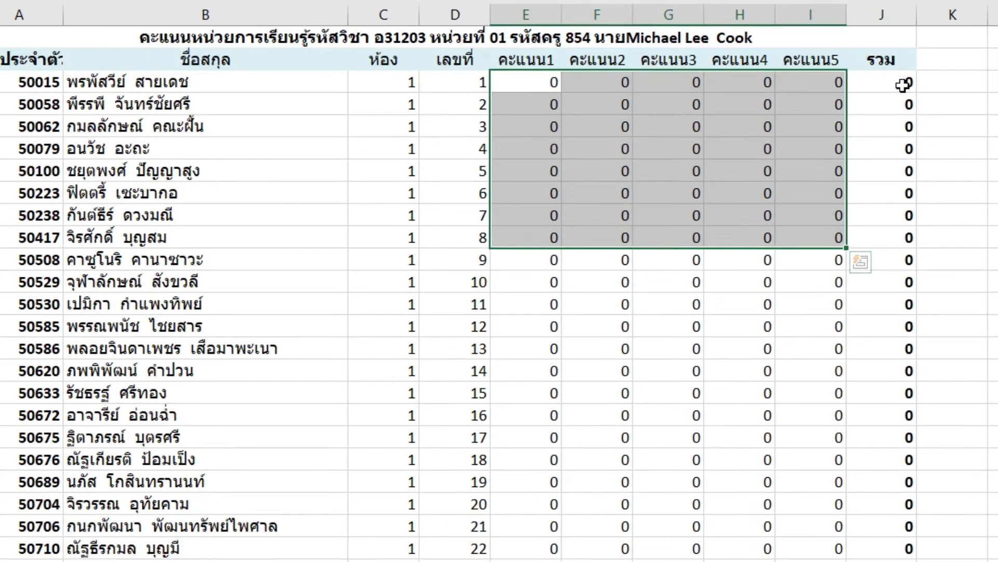
{"action": "left_click_drag", "start_coordinate": [959, 114], "coordinate": [963, 425]}
{"action": "left_click_drag", "start_coordinate": [907, 393], "coordinate": [910, 560]}
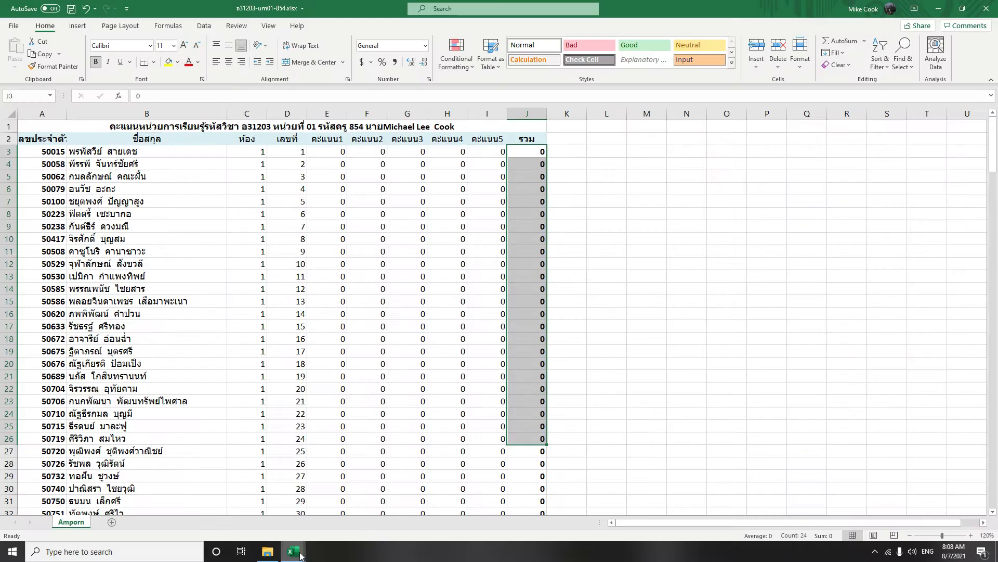
Step: Switch to the 2021 Grades -Term 1 workbook and look over the class sheets M4-3 and M4-6
{"action": "mouse_move", "coordinate": [293, 551]}
{"action": "left_click", "coordinate": [239, 457]}
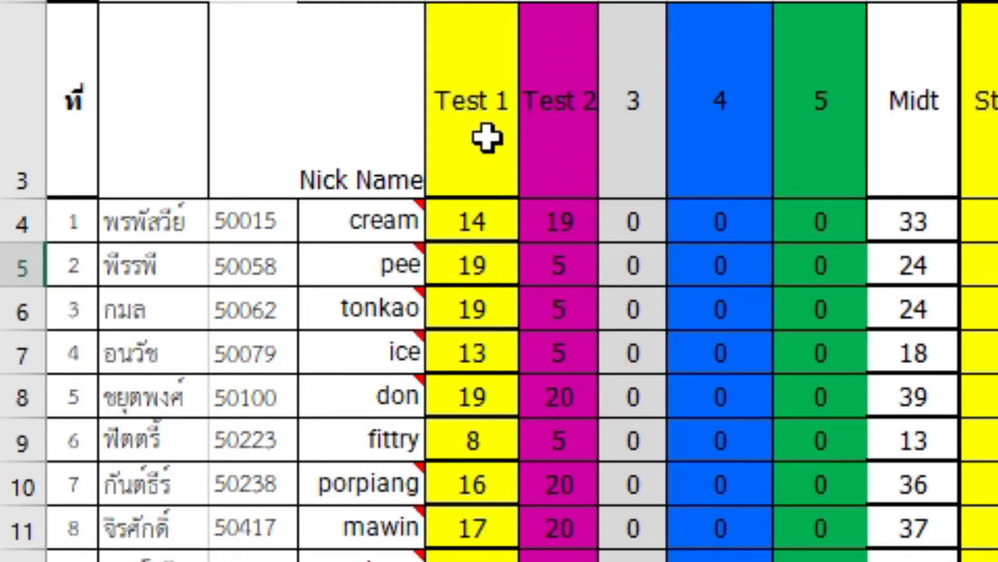
{"action": "left_click", "coordinate": [121, 177]}
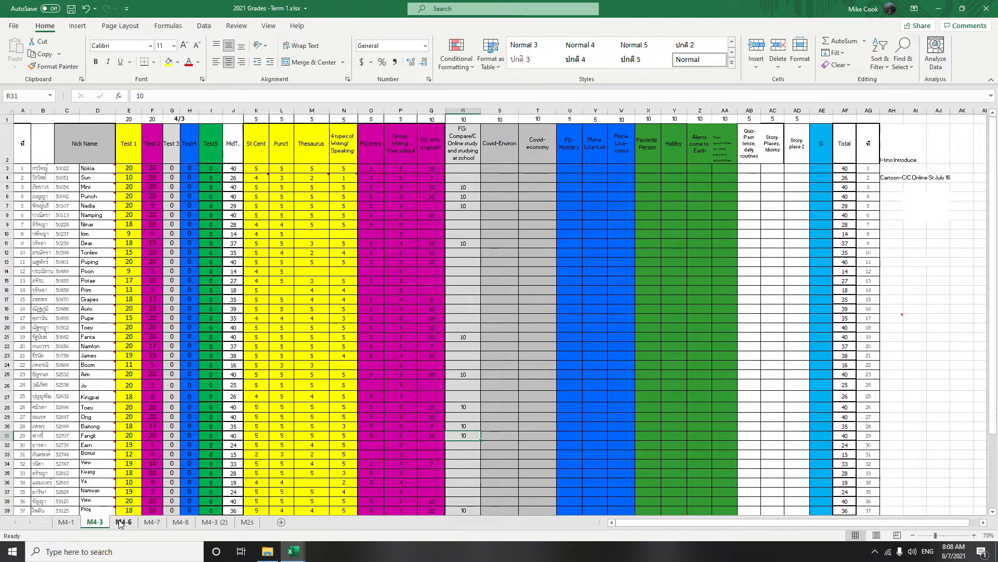
{"action": "left_click", "coordinate": [123, 521]}
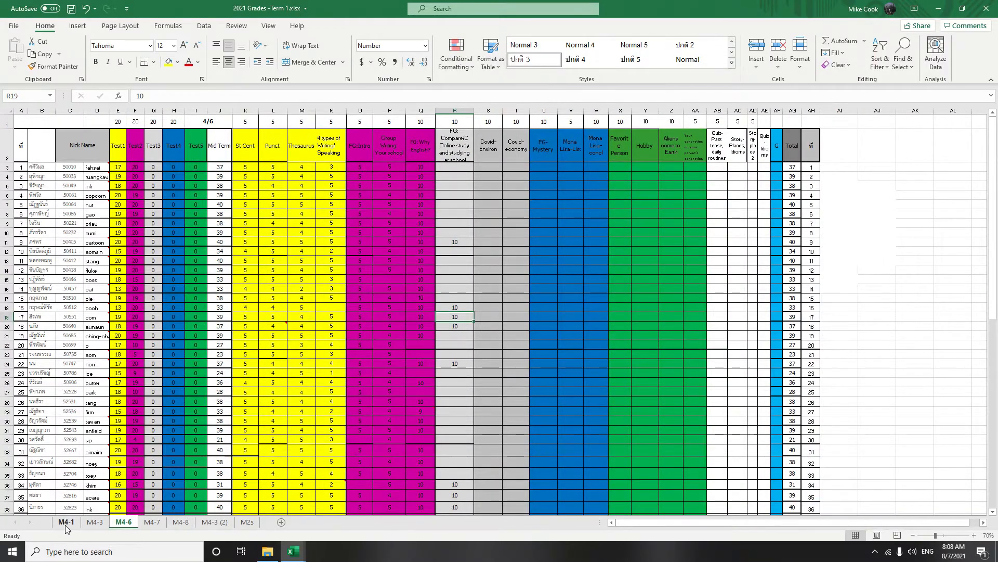
Step: Copy the Test 1 scores in E4:E47 on sheet M4-1
{"action": "left_click", "coordinate": [65, 522]}
{"action": "left_click_drag", "start_coordinate": [118, 196], "coordinate": [123, 441]}
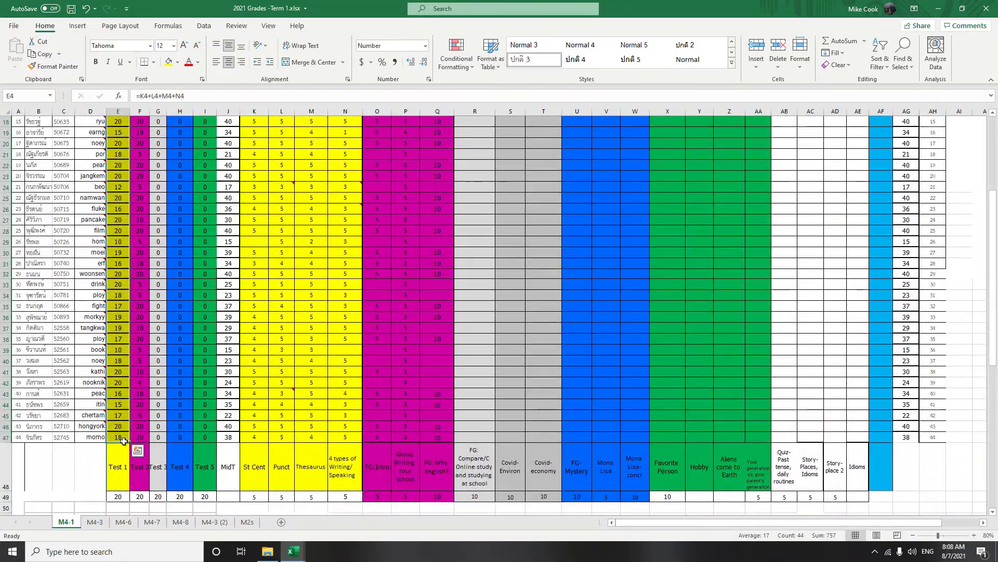
{"action": "right_click", "coordinate": [120, 436]}
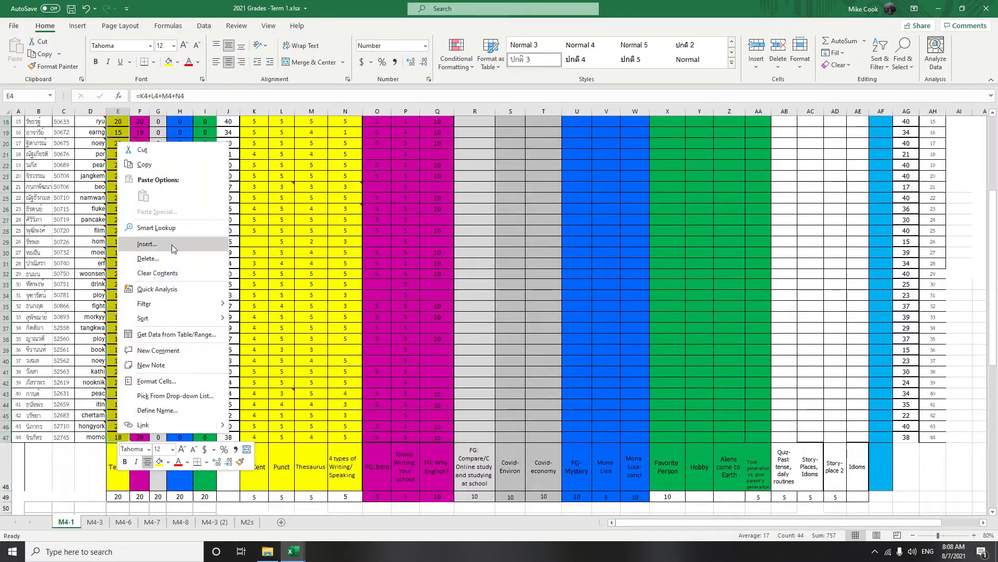
{"action": "left_click", "coordinate": [144, 165]}
{"action": "scroll", "coordinate": [212, 363], "scroll_direction": "up", "scroll_amount": 6}
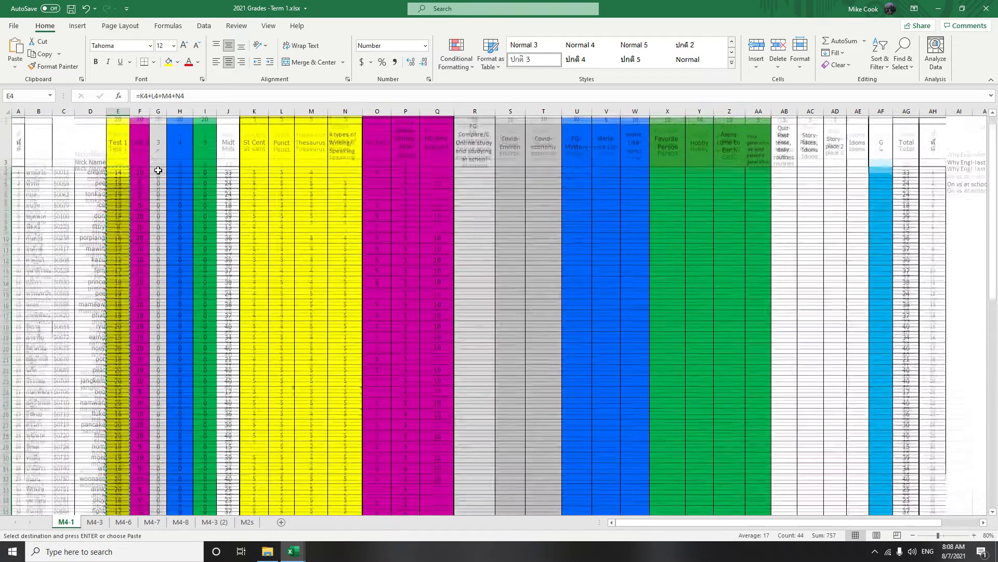
Step: Paste the copied Test 1 scores as values only into the total (รวม) column of อ31203-um01-854.xlsx, starting at J3
{"action": "mouse_move", "coordinate": [293, 552]}
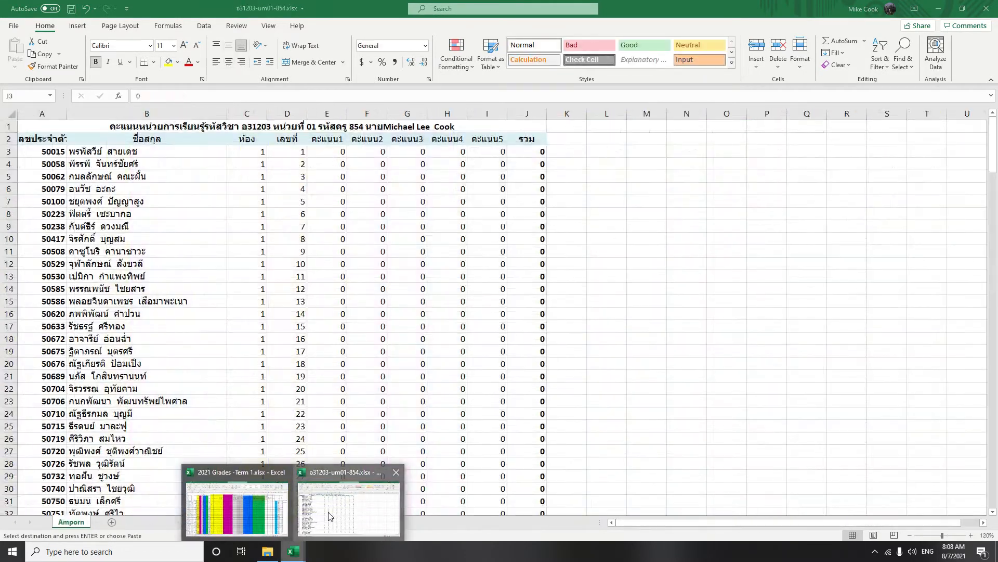
{"action": "left_click", "coordinate": [329, 516]}
{"action": "left_click", "coordinate": [530, 154]}
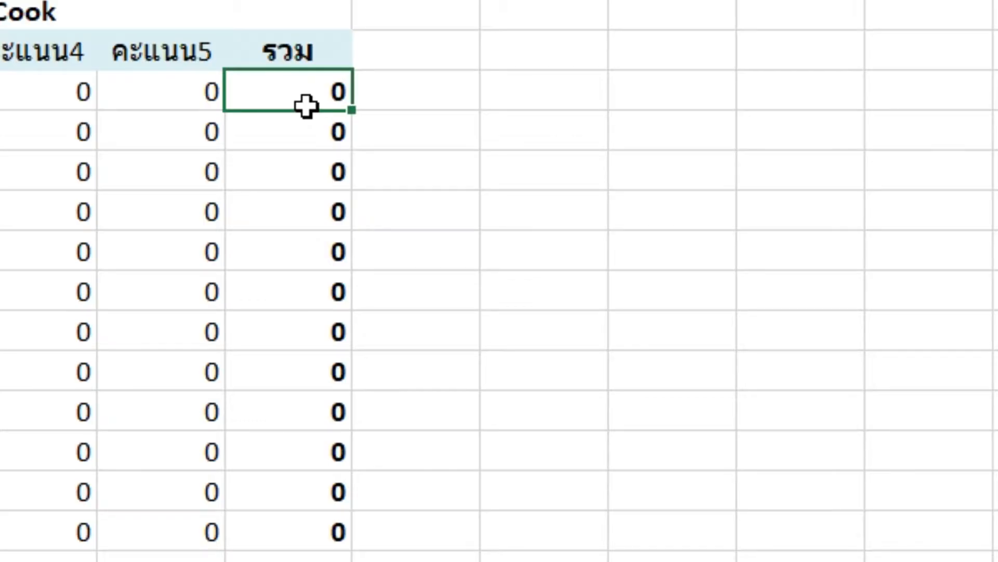
{"action": "right_click", "coordinate": [296, 97]}
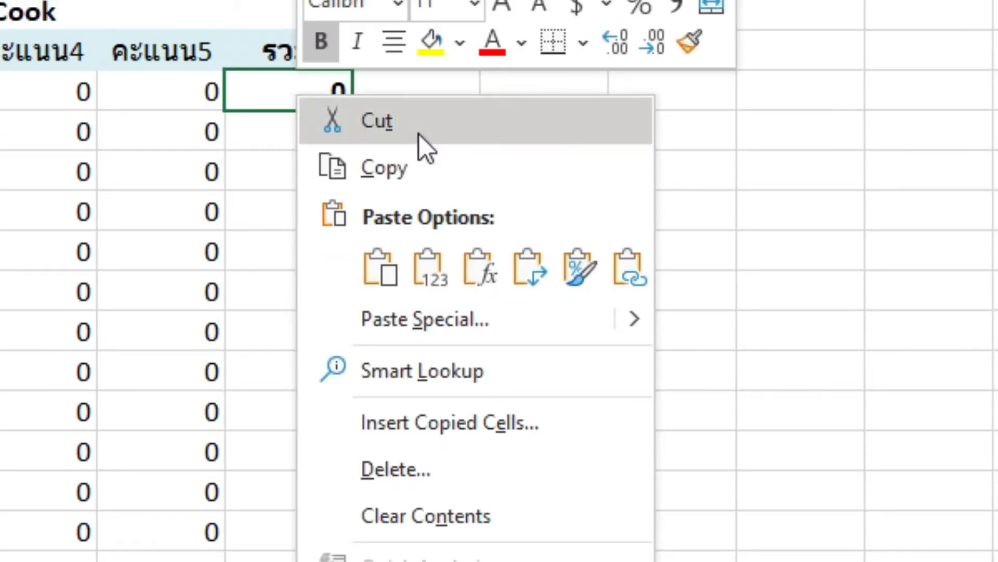
{"action": "left_click", "coordinate": [442, 265]}
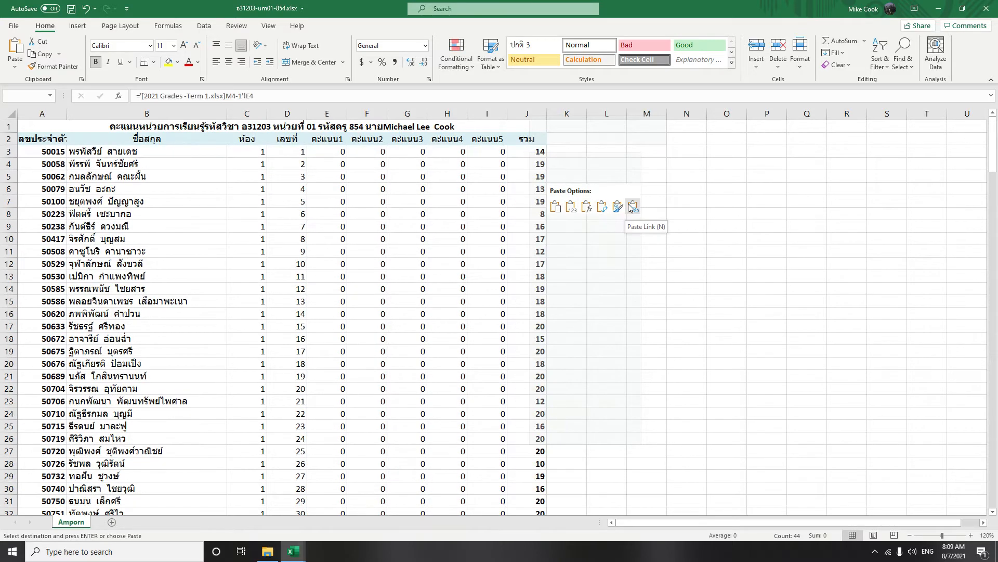
{"action": "left_click", "coordinate": [571, 207]}
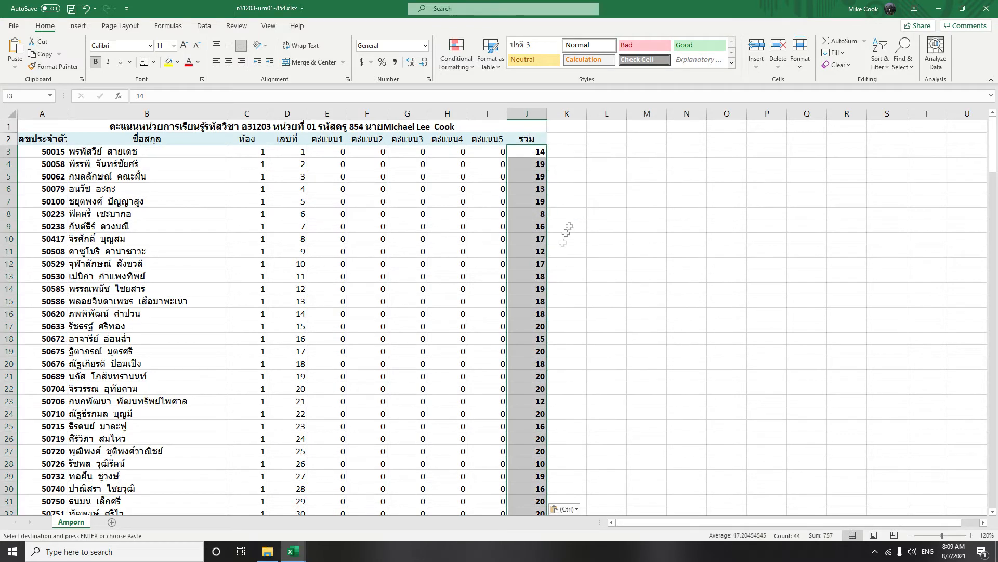
Step: Check the pasted scores in column J against the last room 1 students, down to student number 44 in row 46
{"action": "scroll", "coordinate": [562, 286], "scroll_direction": "down", "scroll_amount": 8}
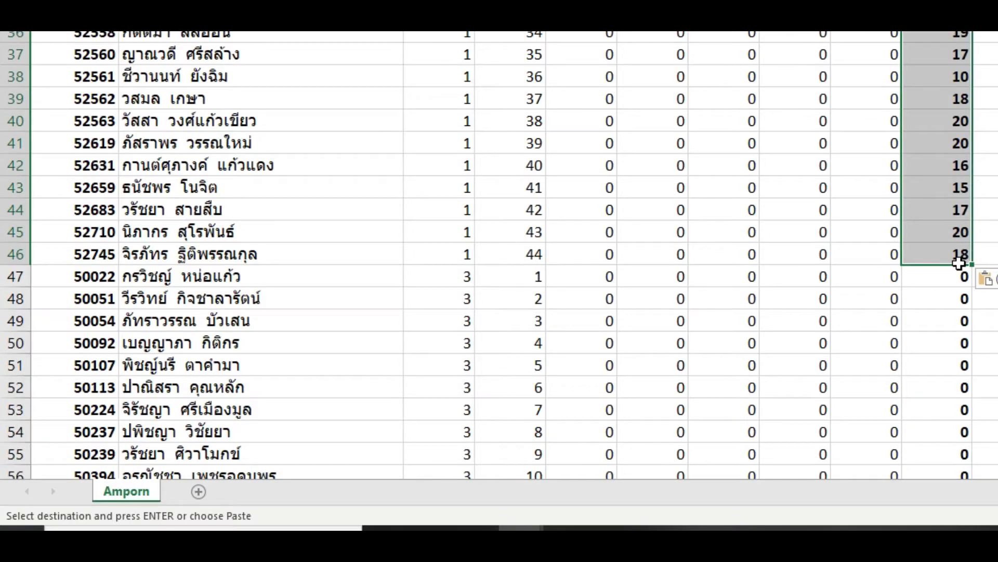
{"action": "left_click", "coordinate": [959, 260]}
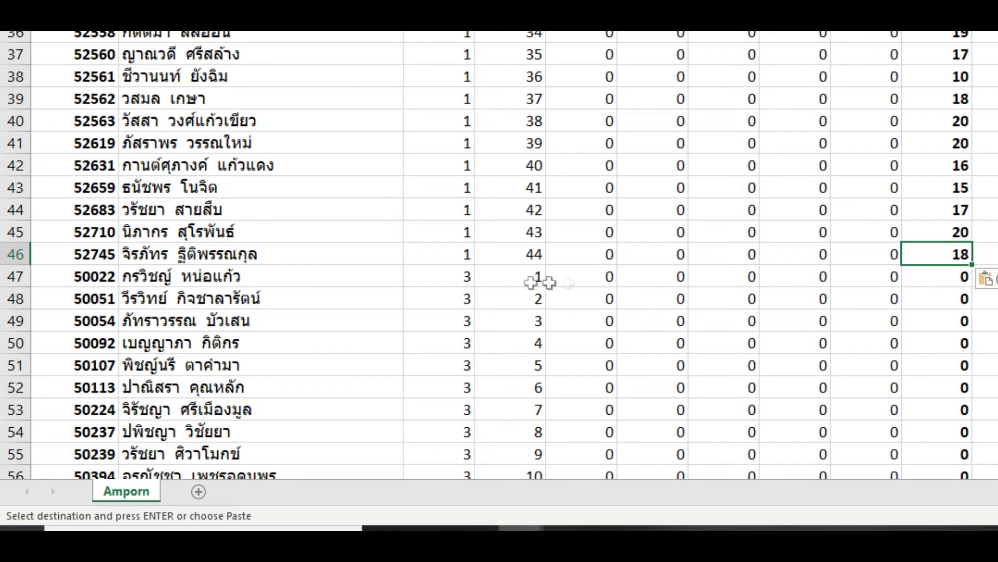
{"action": "left_click_drag", "start_coordinate": [446, 264], "coordinate": [950, 253]}
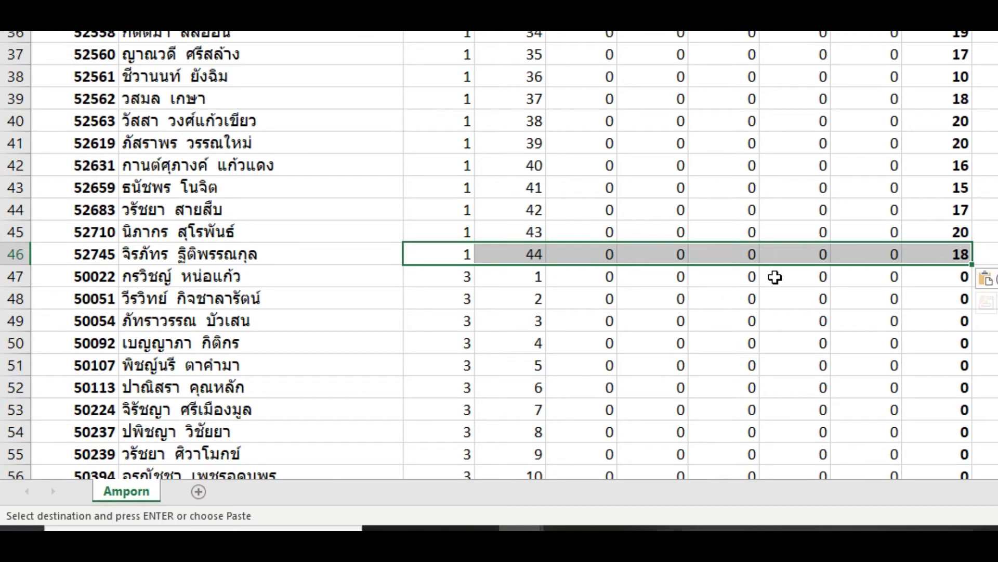
{"action": "scroll", "coordinate": [917, 458], "scroll_direction": "up", "scroll_amount": 12}
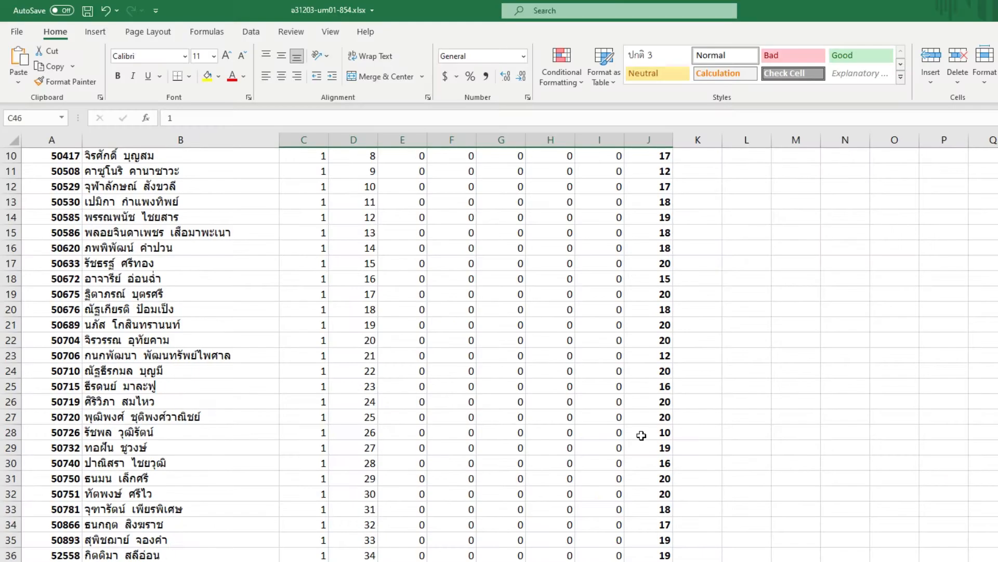
{"action": "scroll", "coordinate": [917, 458], "scroll_direction": "down", "scroll_amount": 12}
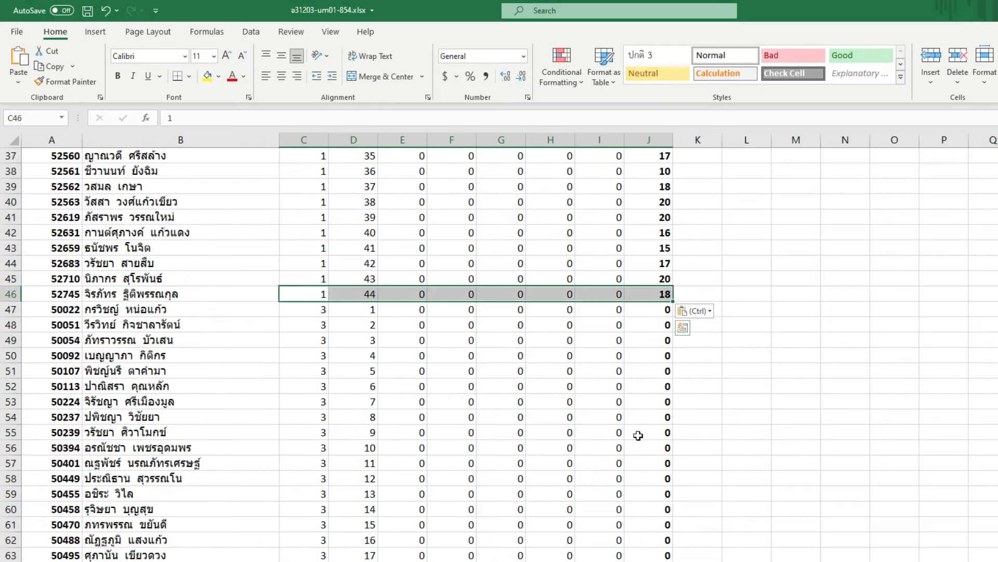
{"action": "scroll", "coordinate": [676, 390], "scroll_direction": "up", "scroll_amount": 3}
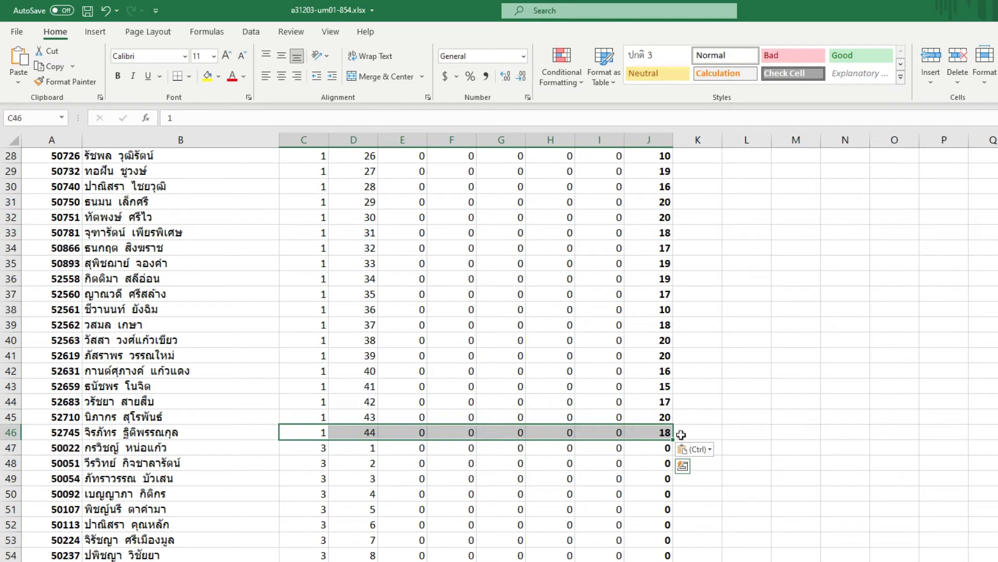
{"action": "left_click", "coordinate": [669, 435]}
{"action": "left_click", "coordinate": [668, 359]}
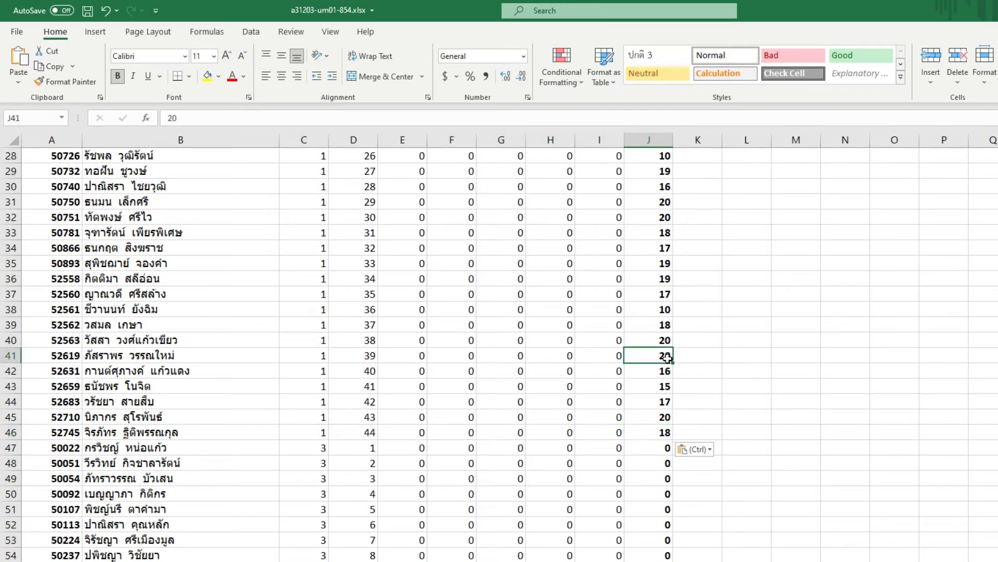
{"action": "left_click_drag", "start_coordinate": [667, 376], "coordinate": [670, 435]}
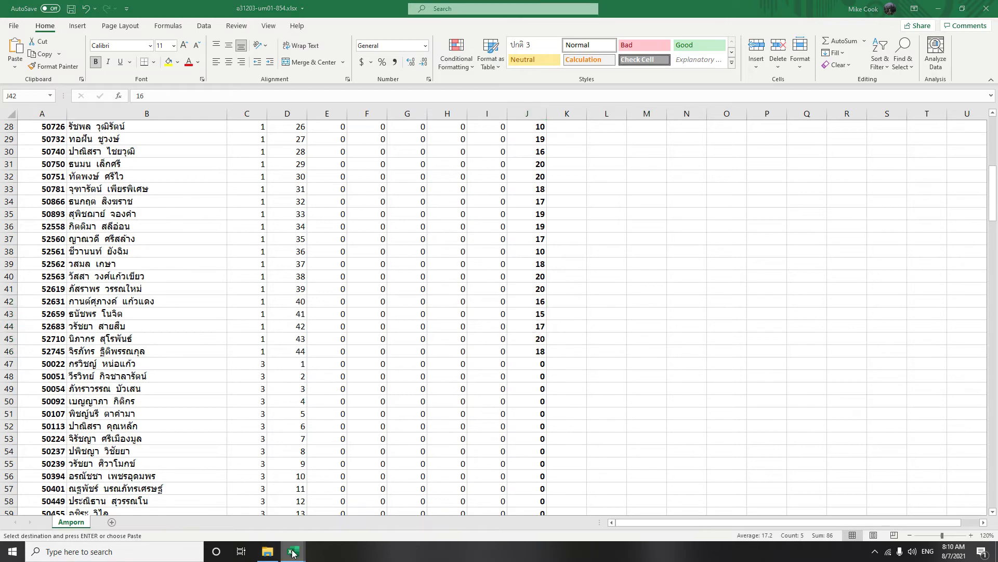
Step: Copy the Test 1 scores in E3:E46 on sheet M4-3 of the 2021 Grades -Term 1 workbook
{"action": "mouse_move", "coordinate": [293, 551]}
{"action": "left_click", "coordinate": [247, 524]}
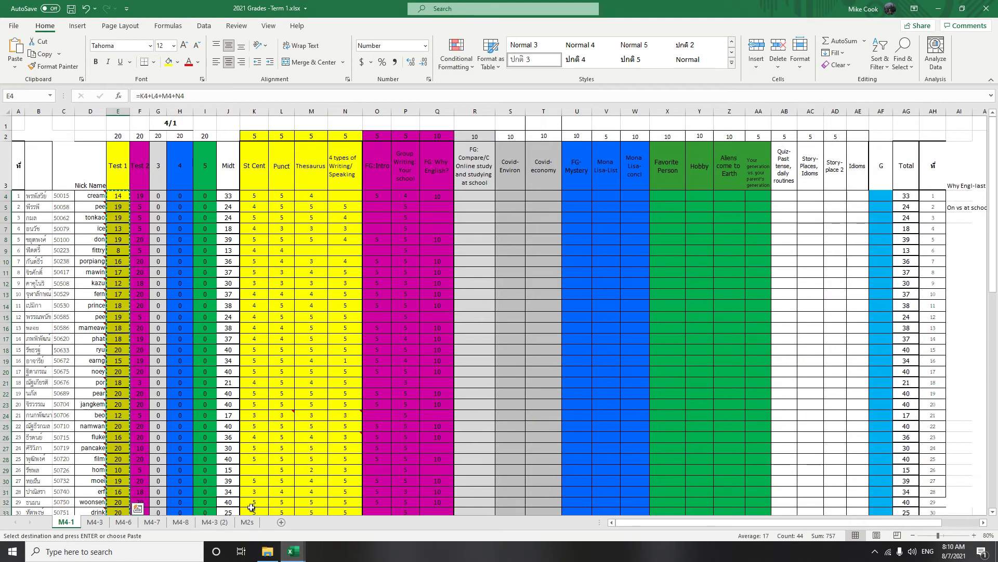
{"action": "left_click", "coordinate": [90, 524]}
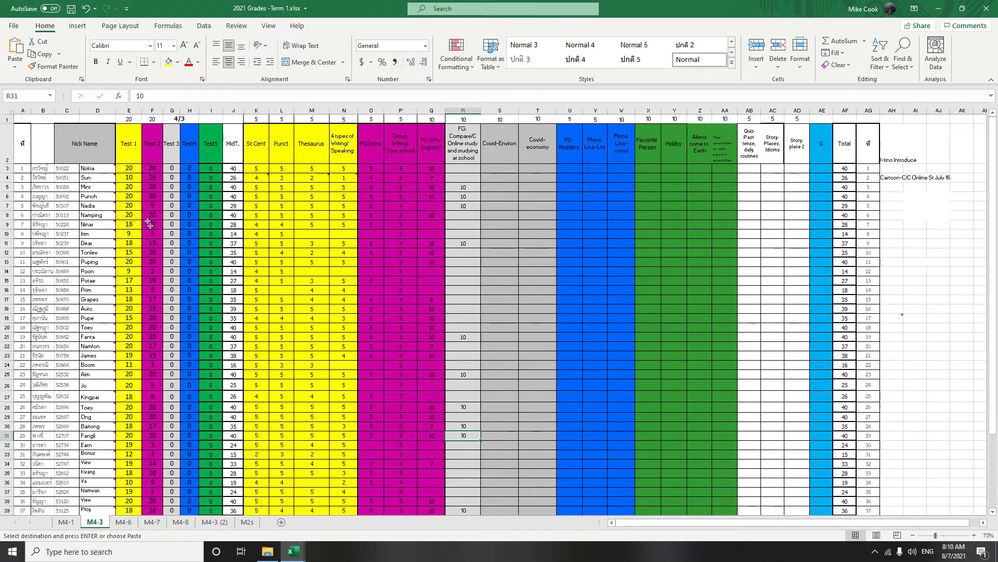
{"action": "left_click_drag", "start_coordinate": [136, 170], "coordinate": [146, 546]}
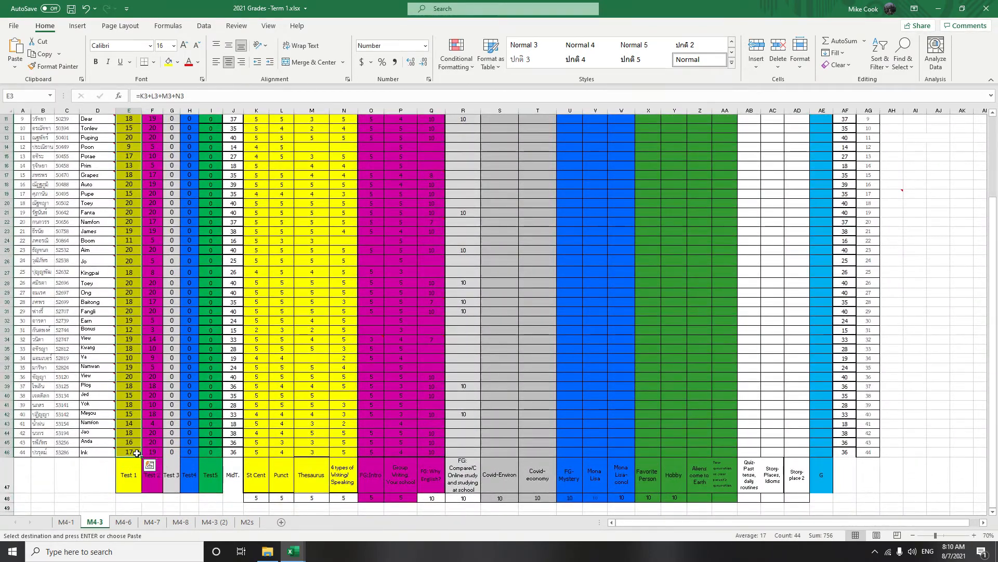
{"action": "right_click", "coordinate": [134, 451]}
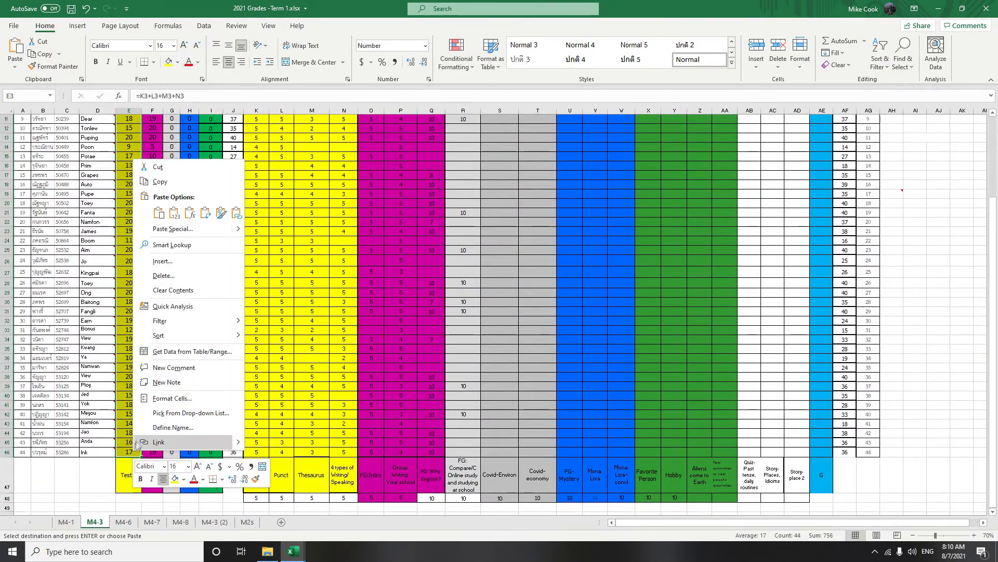
{"action": "left_click", "coordinate": [160, 182]}
{"action": "scroll", "coordinate": [208, 260], "scroll_direction": "up", "scroll_amount": 4}
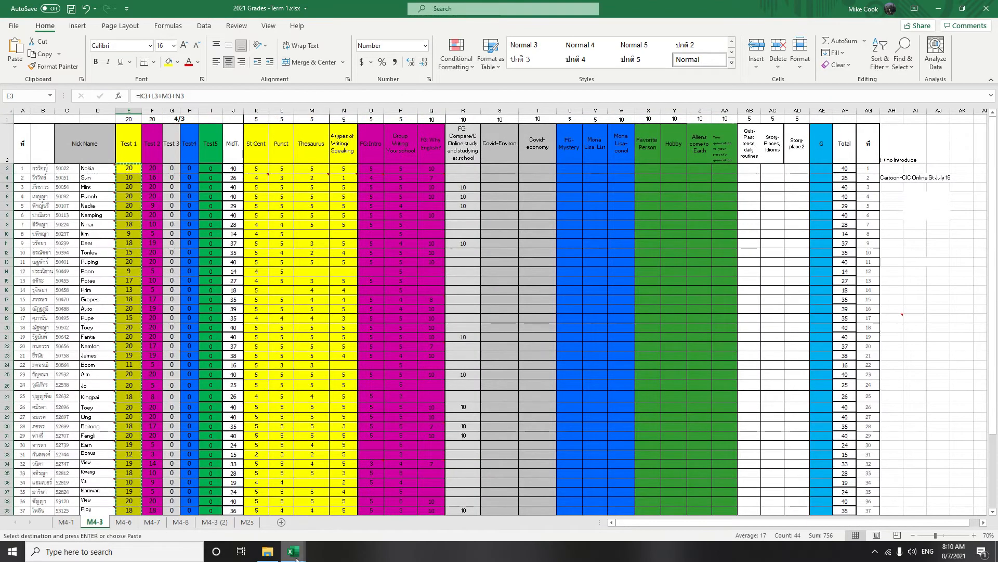
Step: Paste the copied scores as values only into the total (รวม) column of อ31203-um01-854.xlsx, starting at J47 beside the first room 3 student
{"action": "mouse_move", "coordinate": [295, 555]}
{"action": "left_click", "coordinate": [326, 521]}
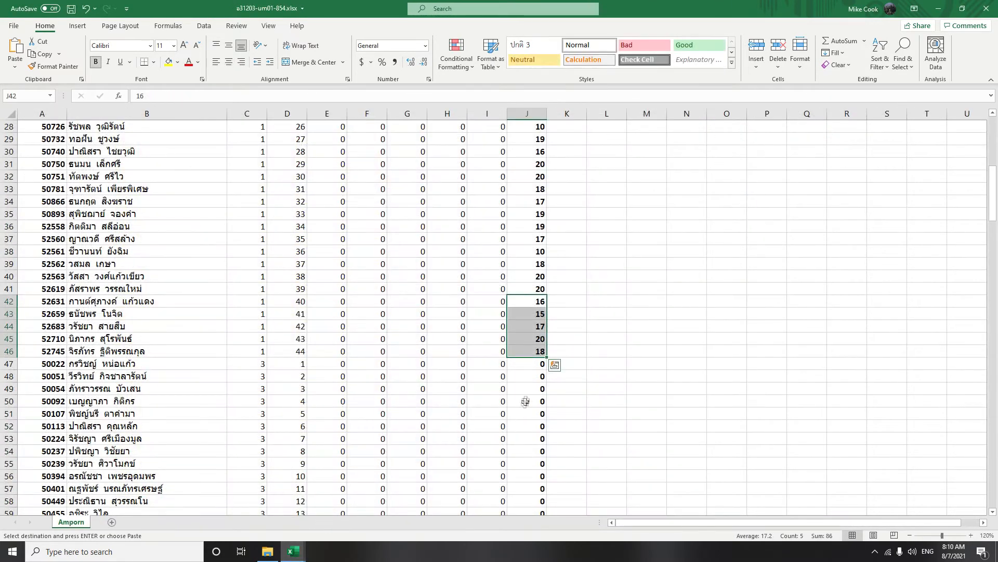
{"action": "left_click", "coordinate": [535, 370]}
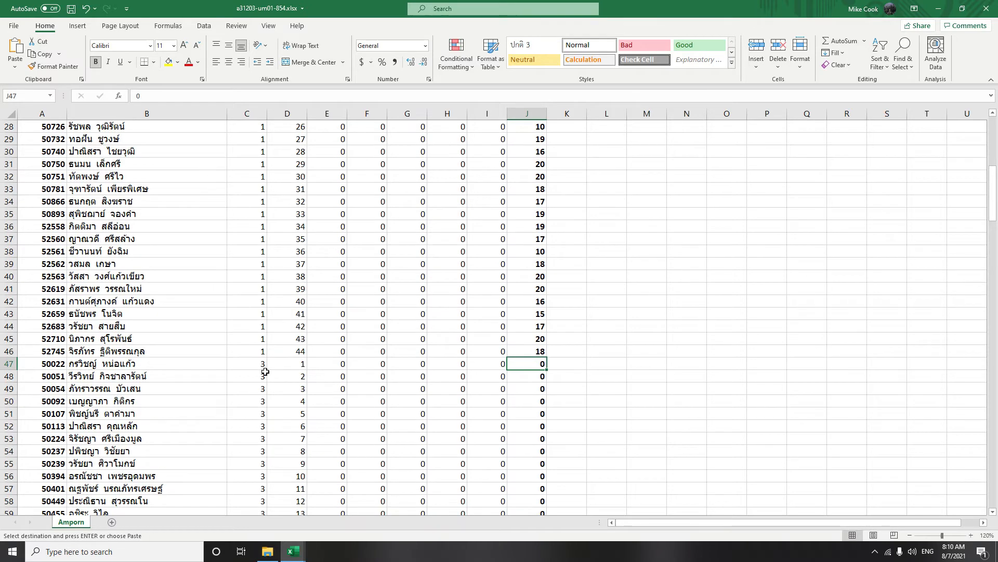
{"action": "right_click", "coordinate": [531, 370]}
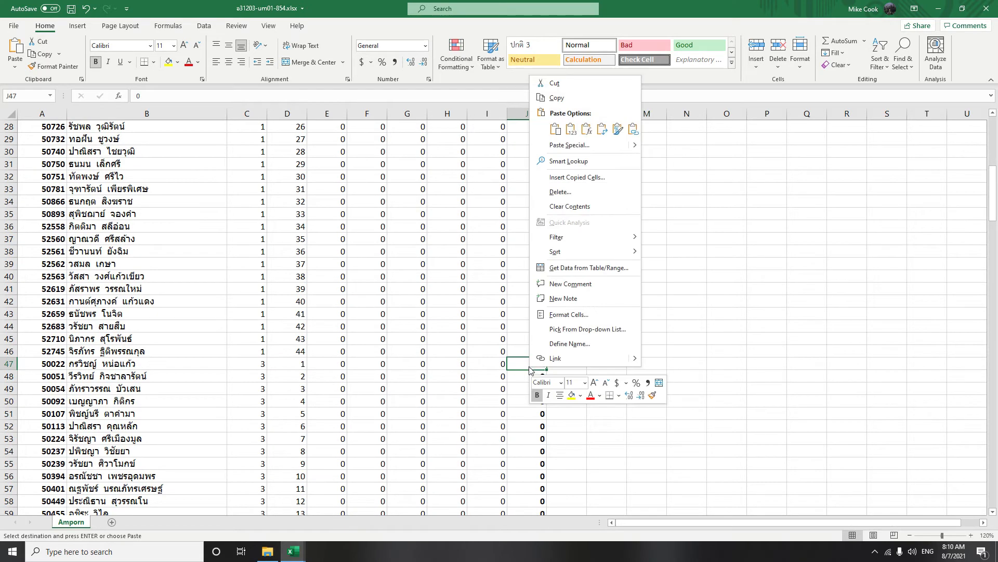
{"action": "left_click", "coordinate": [572, 130]}
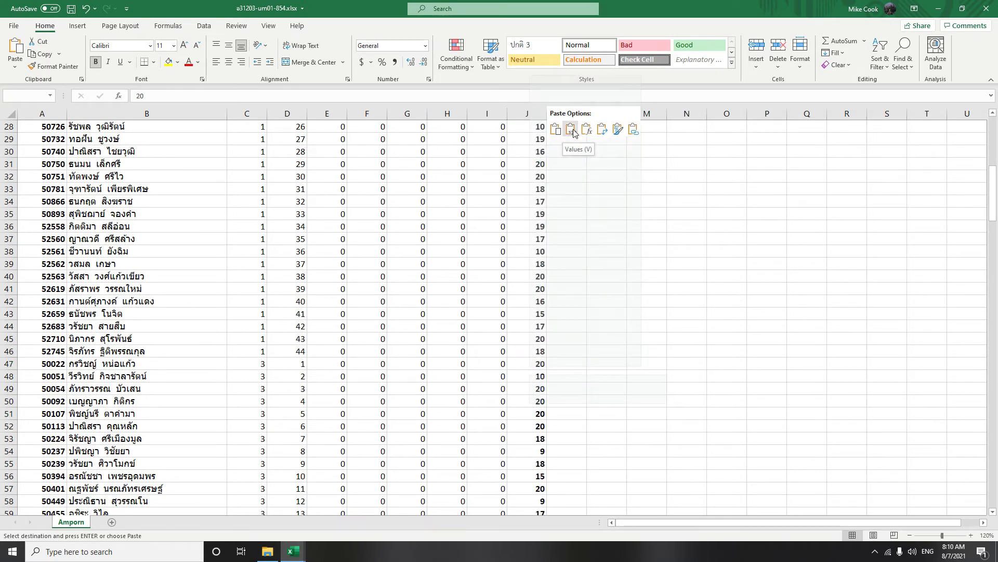
{"action": "left_click", "coordinate": [572, 130]}
Step: Check the pasted scores against the last room 3 student in row 90 and look through the remaining rooms down to row 216
{"action": "scroll", "coordinate": [586, 404], "scroll_direction": "down", "scroll_amount": 14}
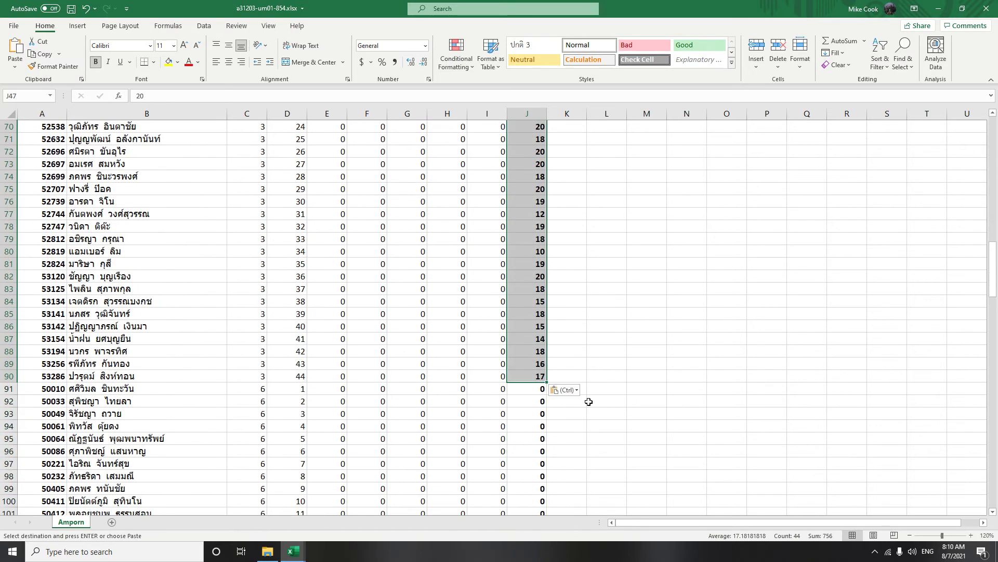
{"action": "left_click", "coordinate": [293, 380]}
{"action": "left_click_drag", "start_coordinate": [256, 381], "coordinate": [305, 378]}
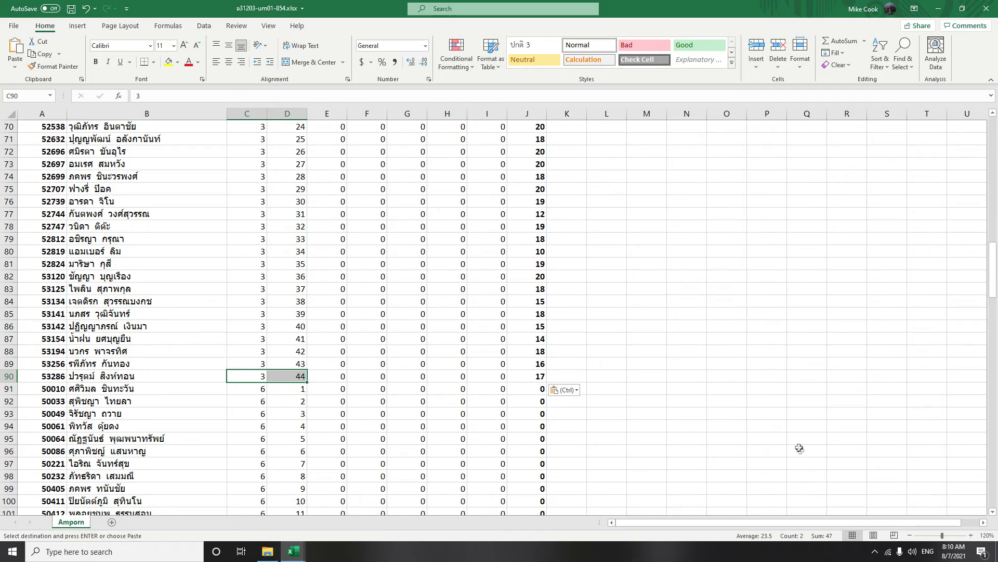
{"action": "left_click_drag", "start_coordinate": [994, 263], "coordinate": [995, 481]}
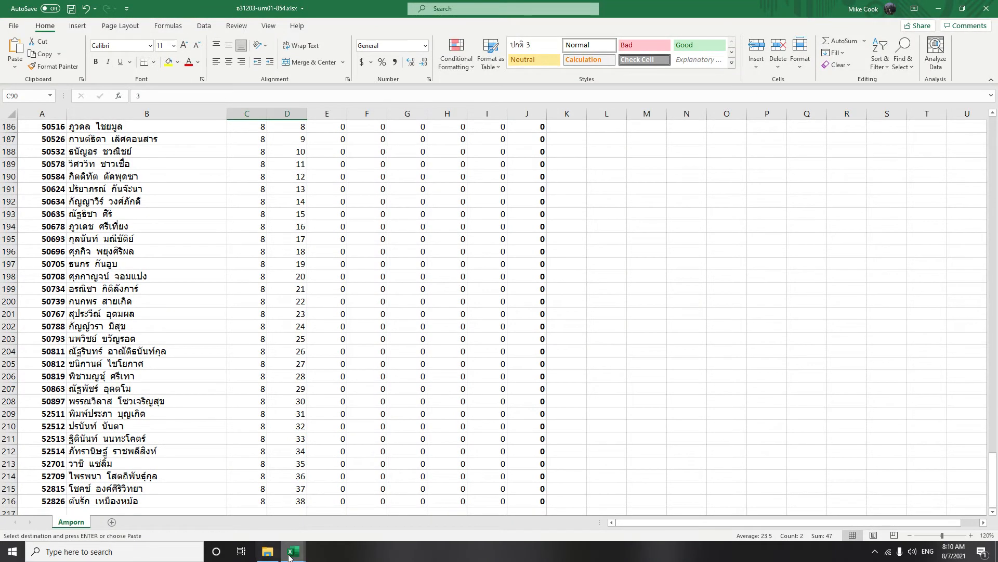
Step: Open อ31203-um02-854.xlsx from the Excel folder and select the Test 2 scores in F4:F47 on sheet M4-1 of 2021 Grades -Term 1
{"action": "left_click", "coordinate": [267, 555]}
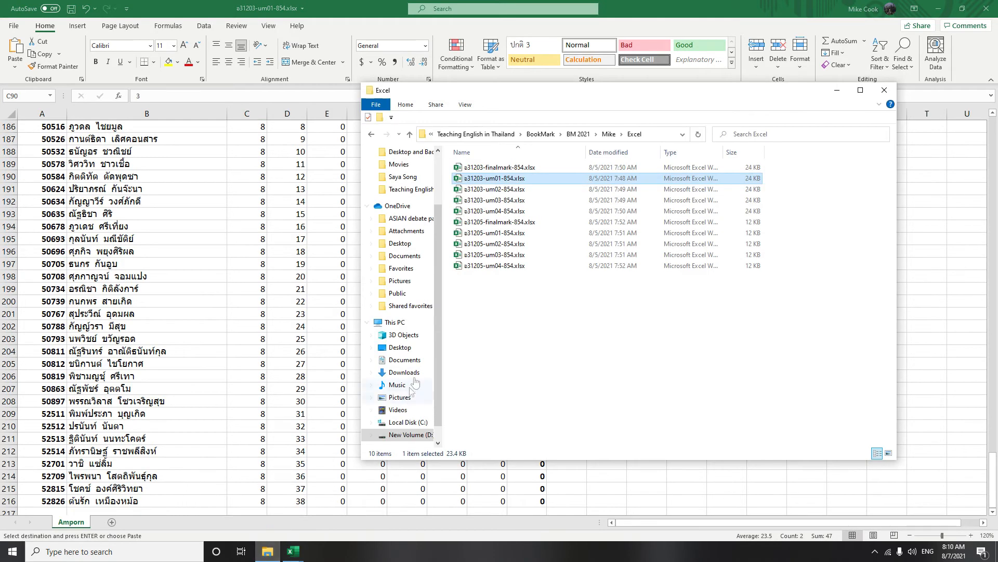
{"action": "double_click", "coordinate": [486, 192]}
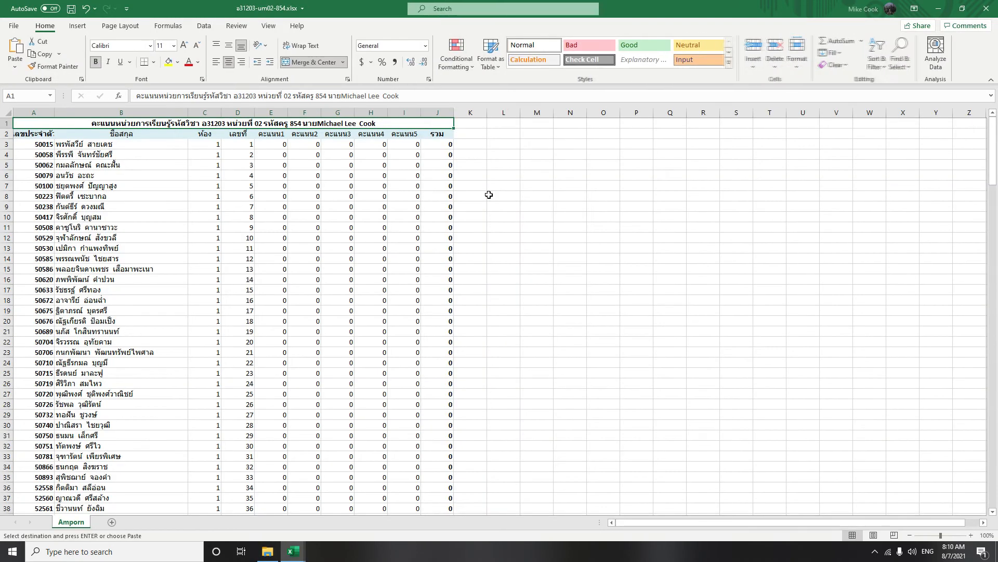
{"action": "mouse_move", "coordinate": [293, 551]}
{"action": "left_click", "coordinate": [141, 494]}
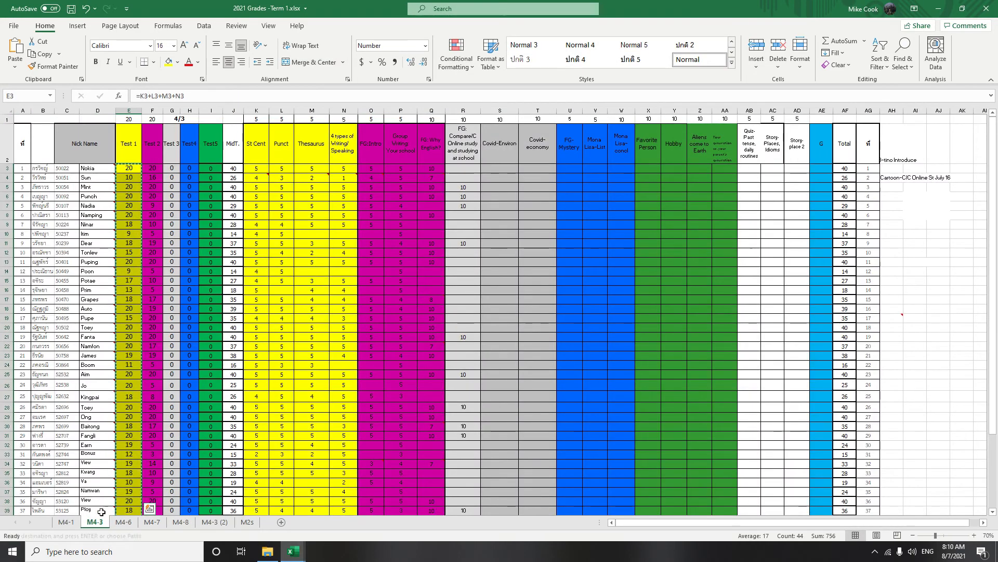
{"action": "left_click", "coordinate": [71, 522]}
{"action": "left_click_drag", "start_coordinate": [141, 203], "coordinate": [138, 448]}
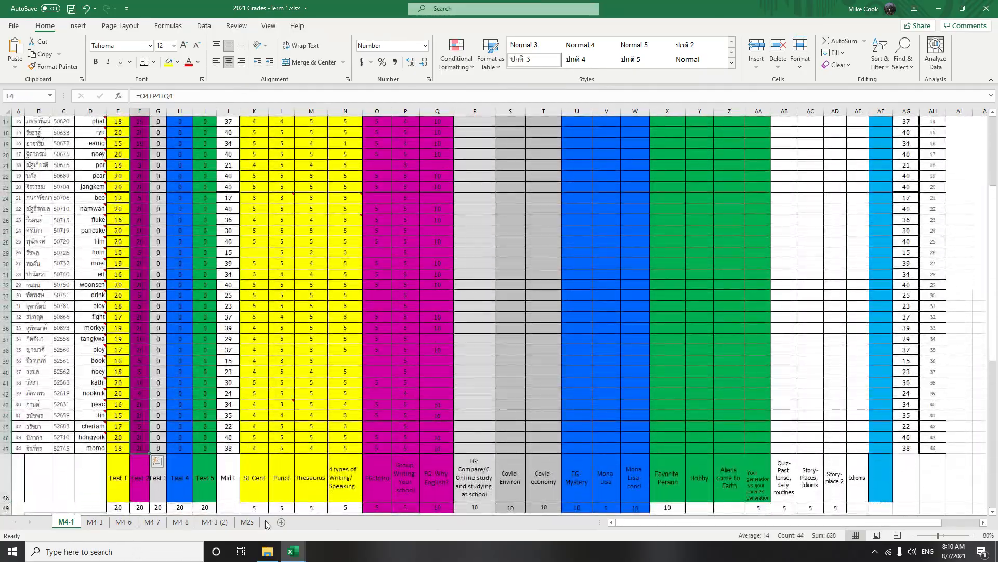
Step: Switch to the Excel folder in File Explorer and look over the อ31203 files for um03, um04 and finalmark
{"action": "left_click", "coordinate": [267, 552]}
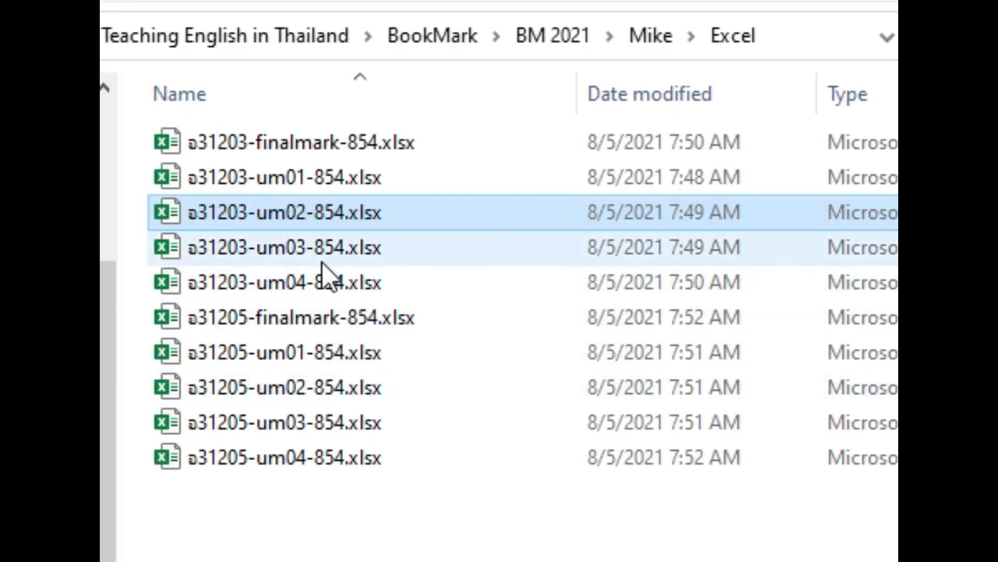
{"action": "left_click", "coordinate": [323, 263]}
{"action": "left_click", "coordinate": [329, 289]}
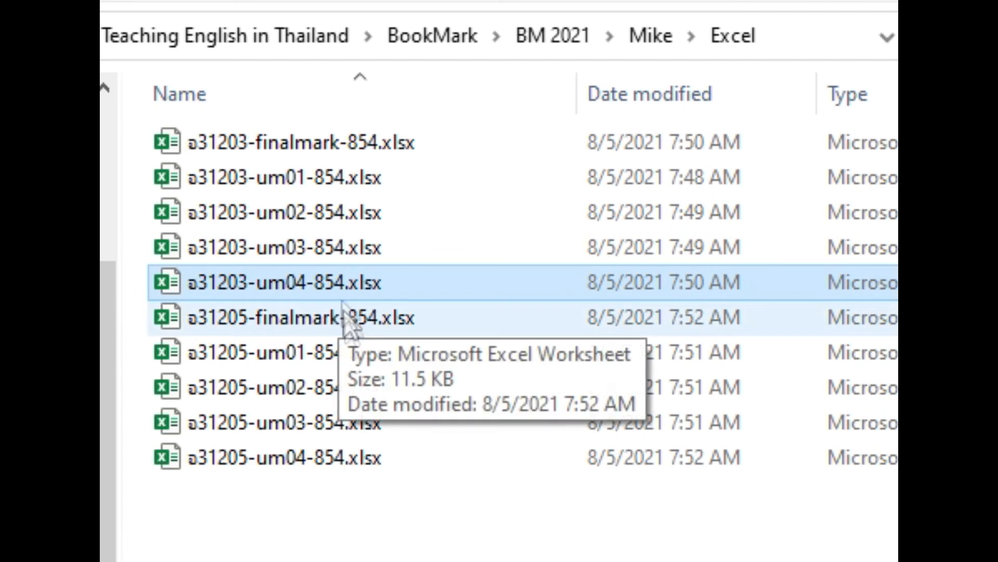
{"action": "left_click", "coordinate": [336, 142]}
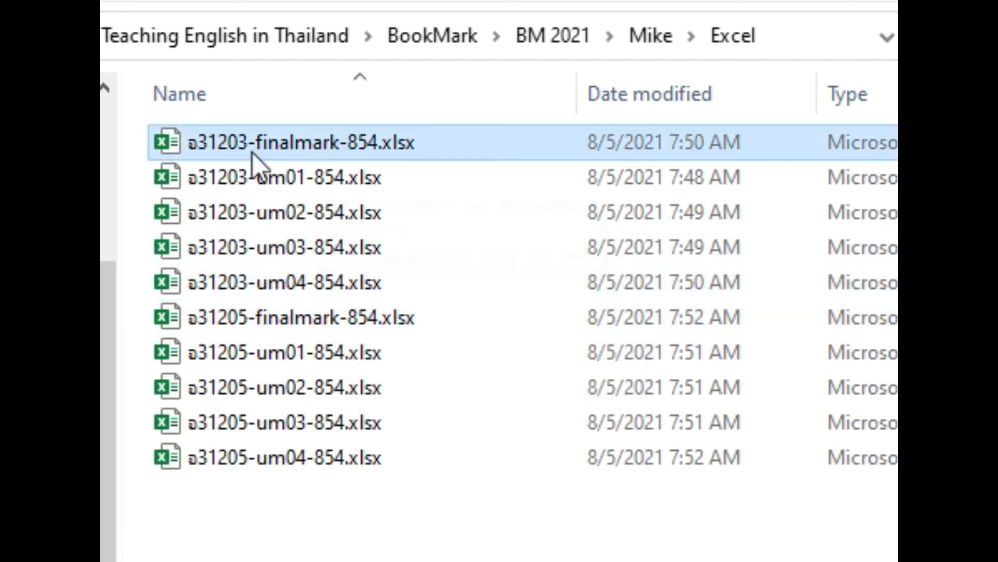